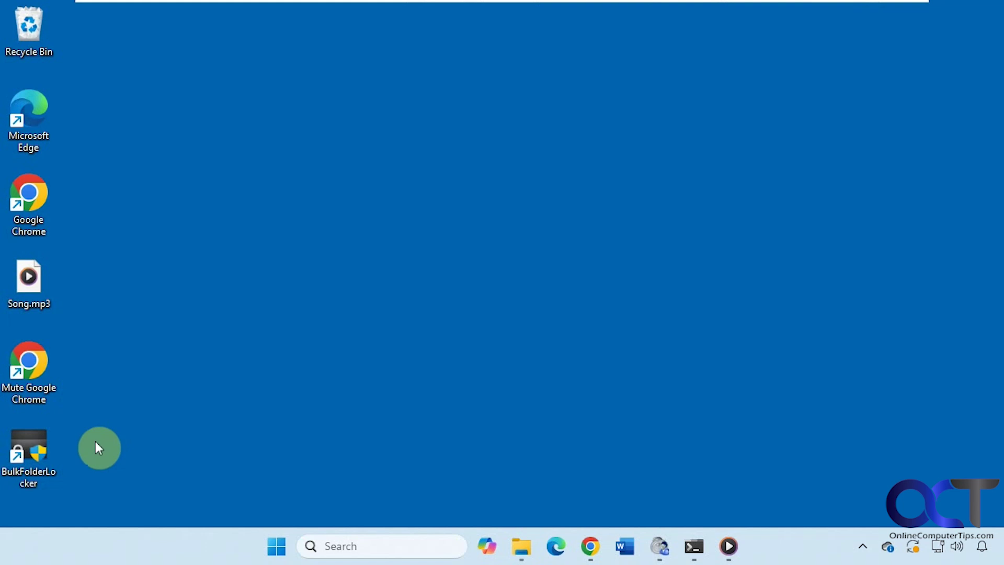
Launch BulkFolderLocker, allow the UAC prompt and log in with the password
left_click(39, 449)
double_click(39, 449)
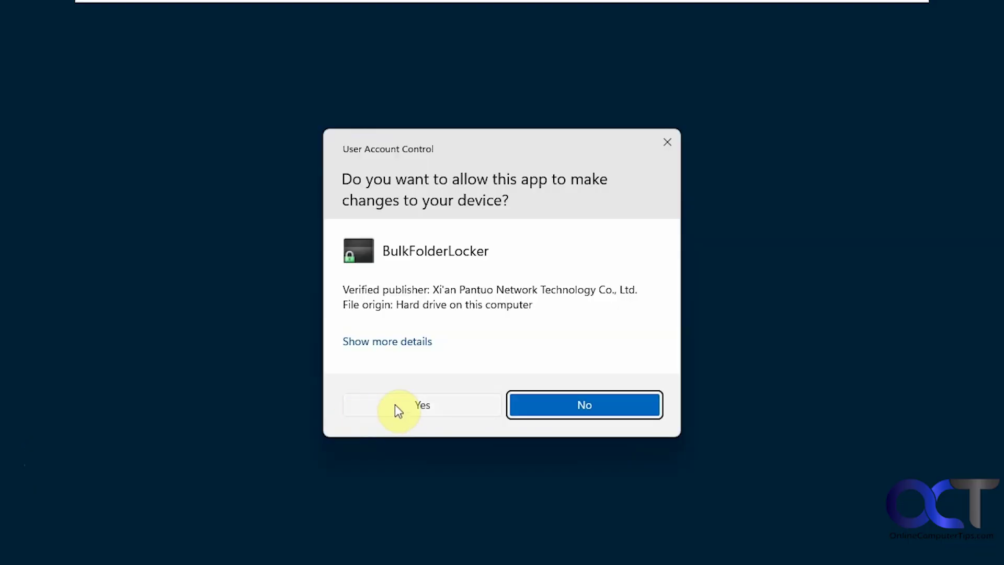
left_click(394, 405)
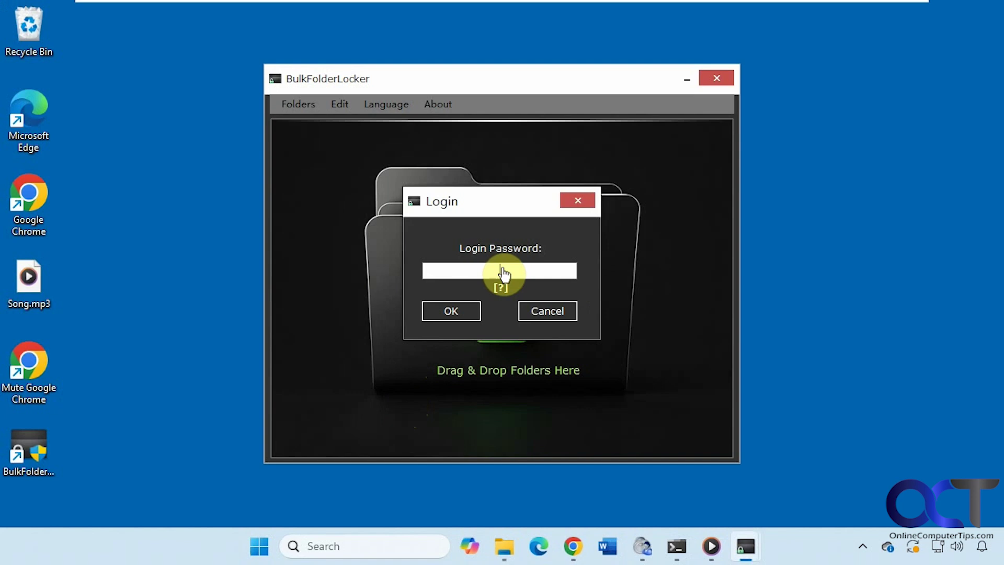
type("password")
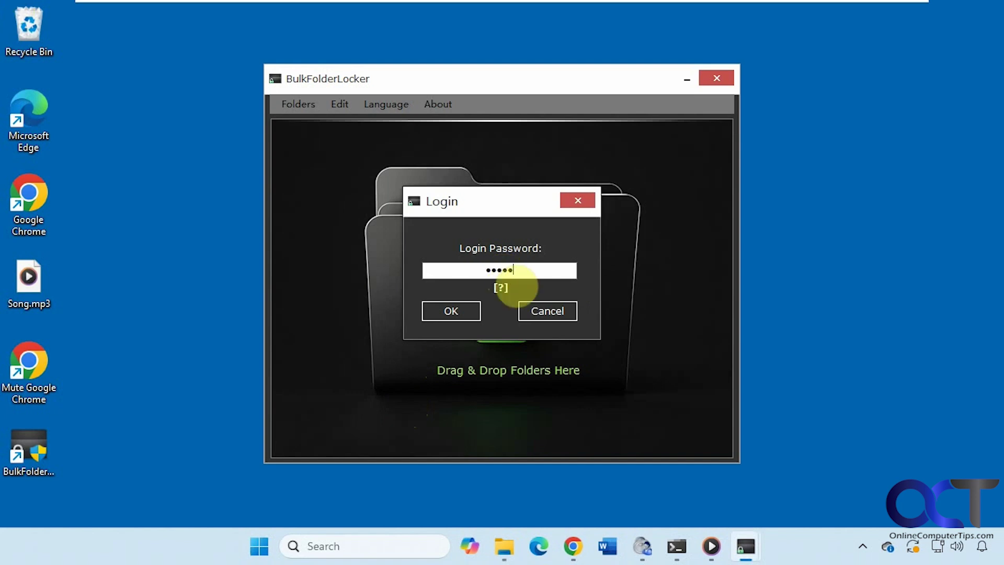
key("Return")
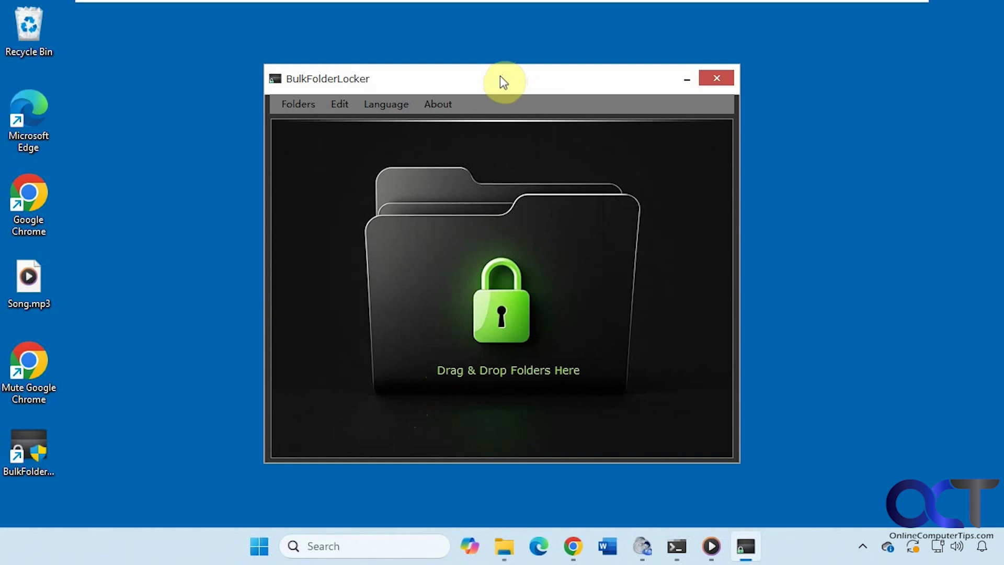
Add E:\Sales Files\Confidential Files to the locker list by dragging it from Explorer
left_click_drag(500, 76, 665, 73)
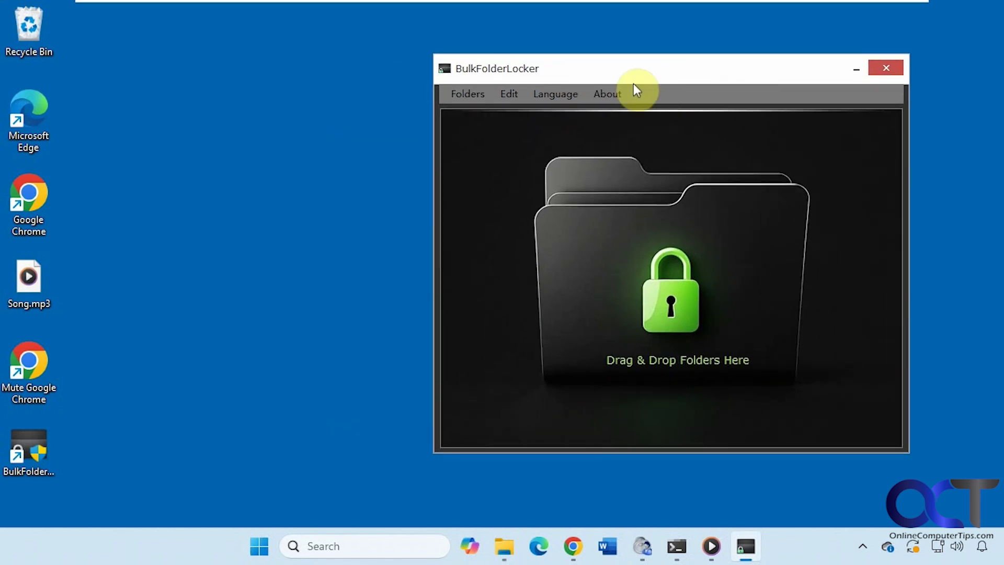
left_click(506, 546)
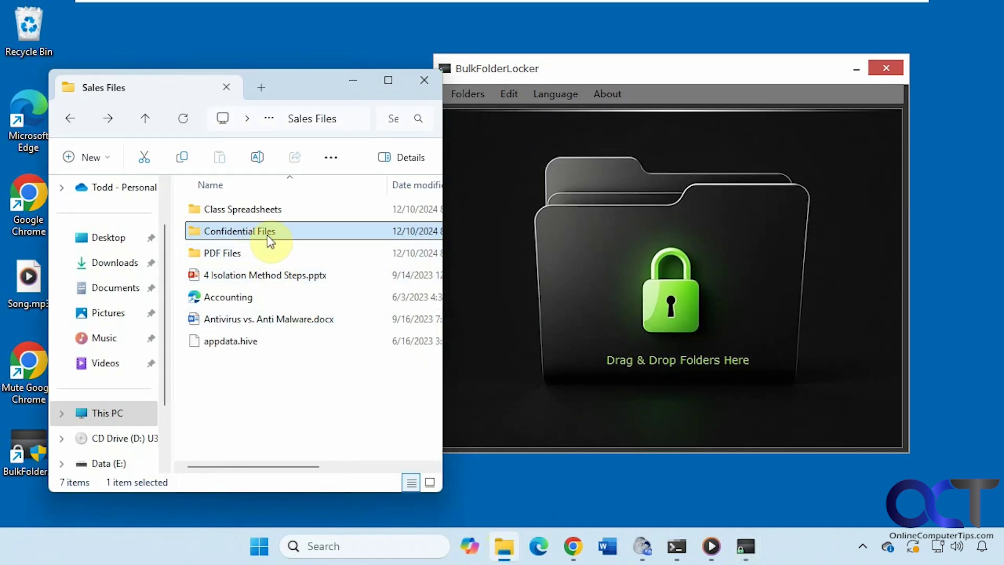
left_click_drag(260, 231, 649, 308)
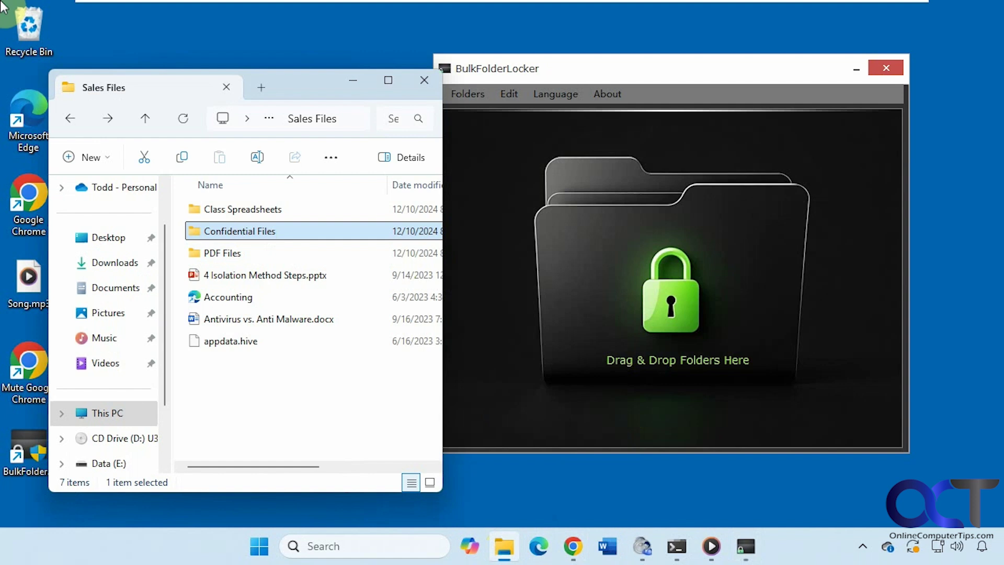
left_click_drag(660, 71, 717, 93)
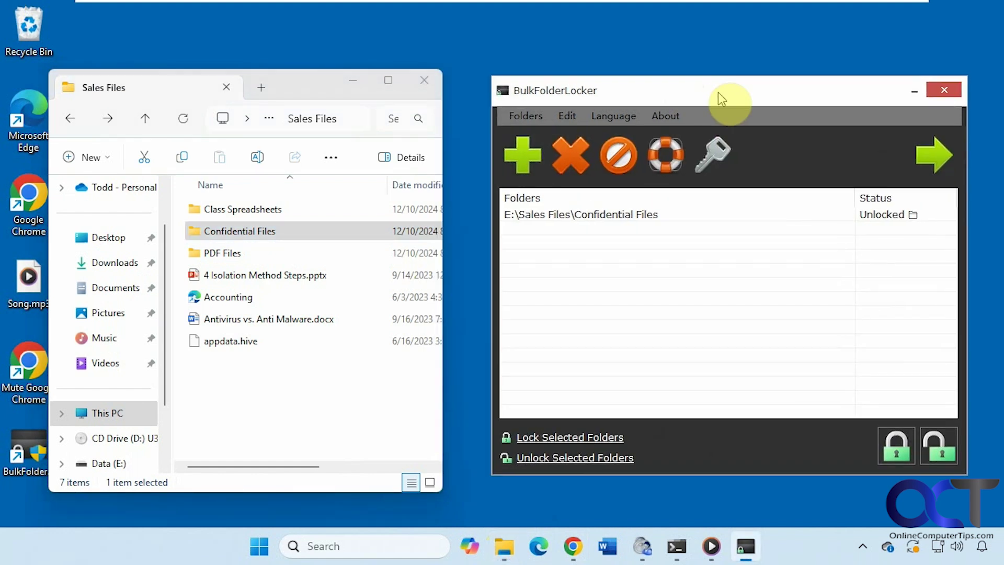
left_click(619, 212)
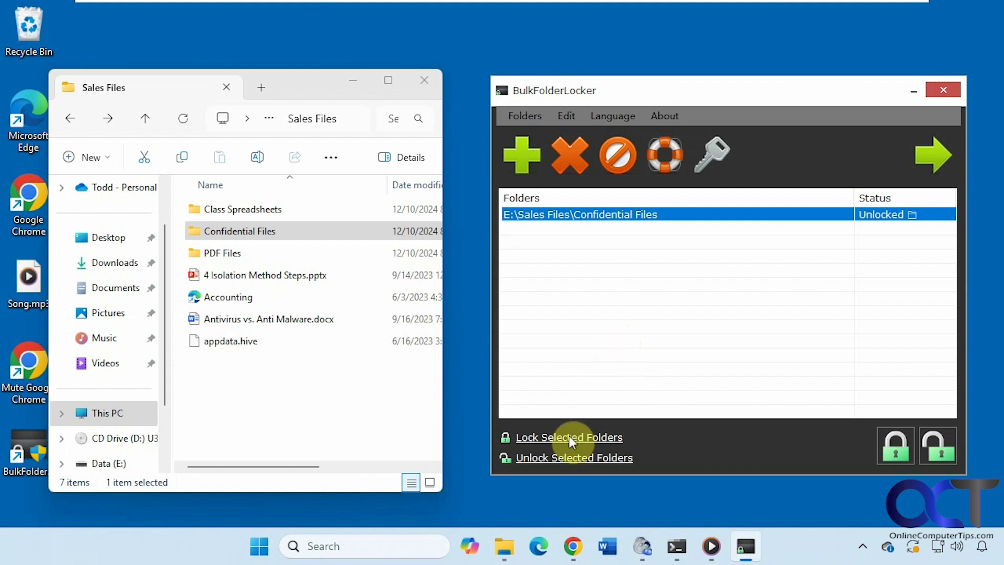
Show Confidential Files still opens normally in Explorer, then return to Sales Files
double_click(247, 231)
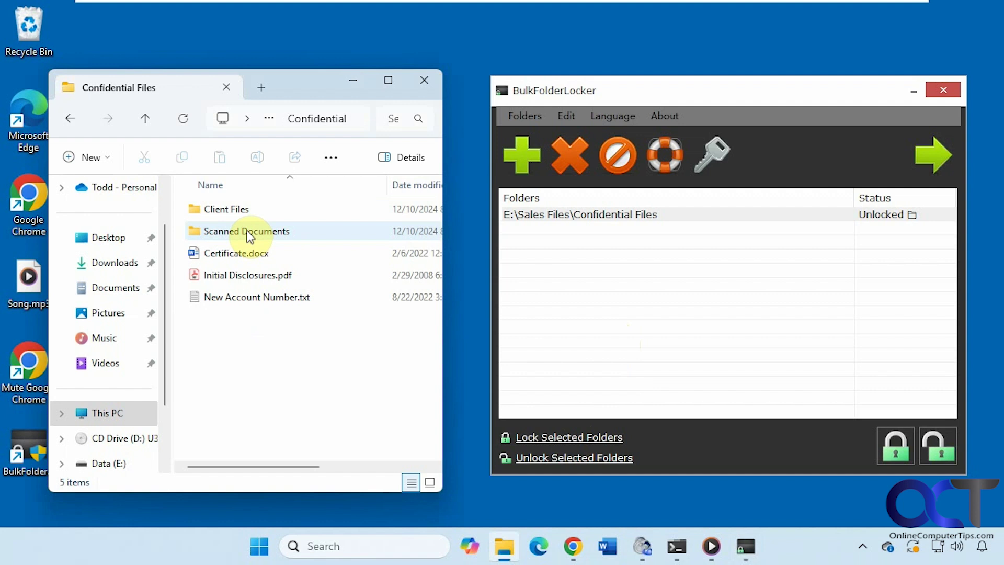
left_click(71, 119)
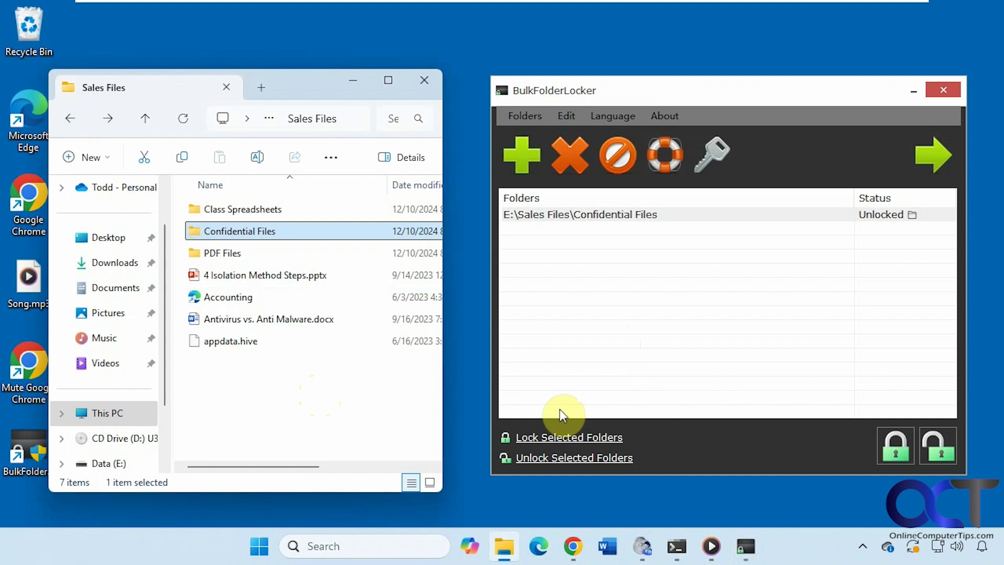
Lock Confidential Files and confirm Explorer now refuses access with a permission message
left_click(567, 437)
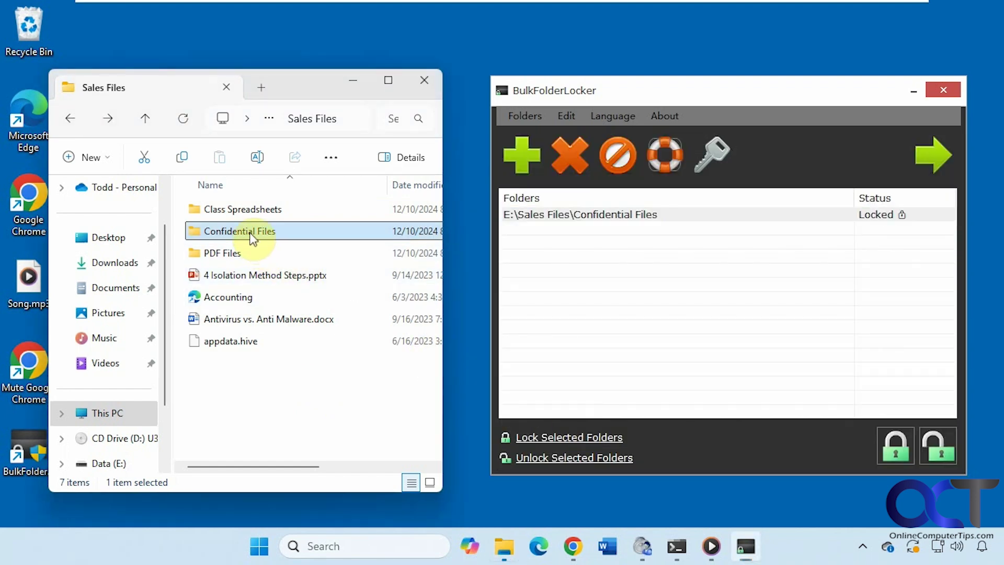
double_click(240, 232)
left_click(519, 292)
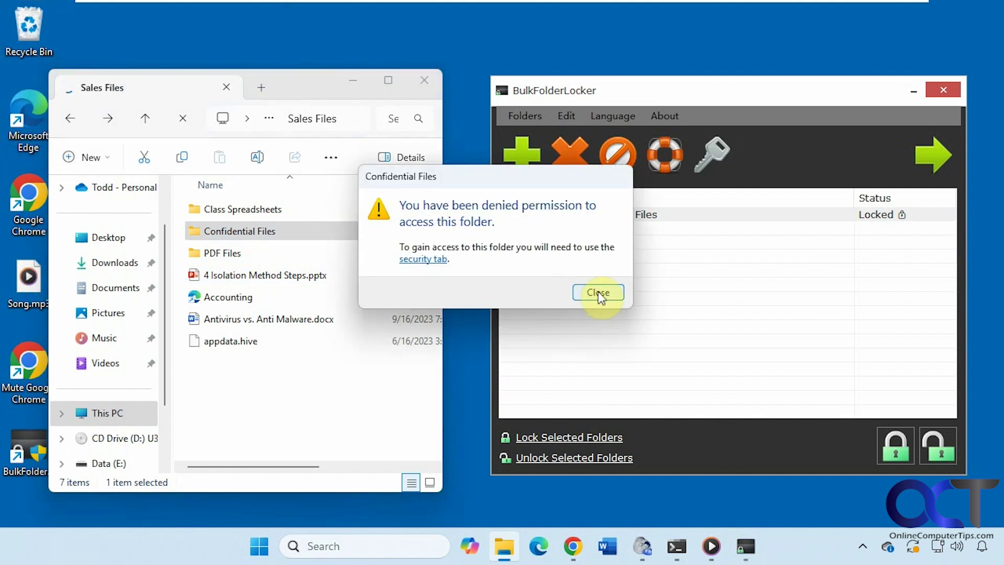
Review the folder's Security and Advanced settings showing Everyone denied Read
left_click(423, 259)
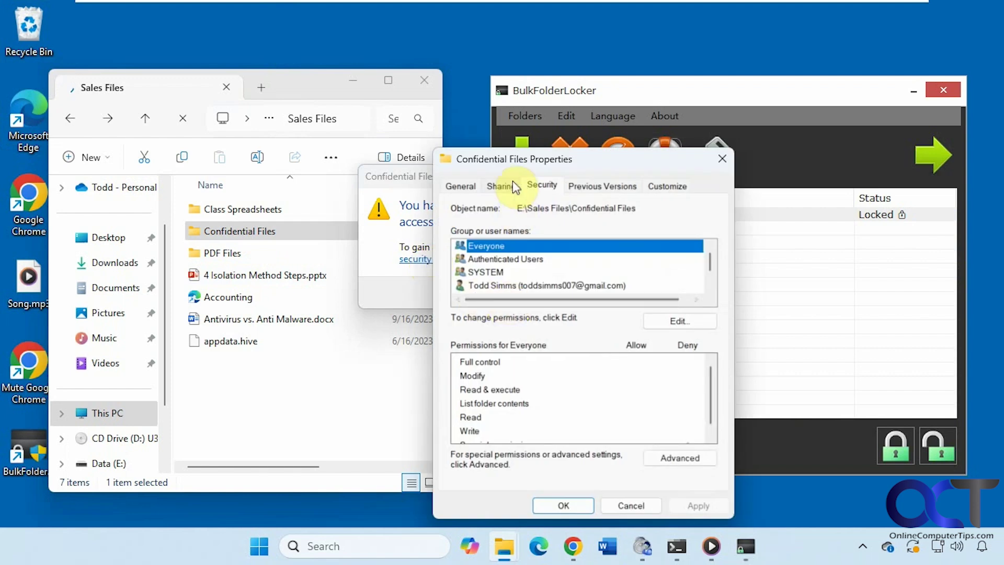
left_click(679, 458)
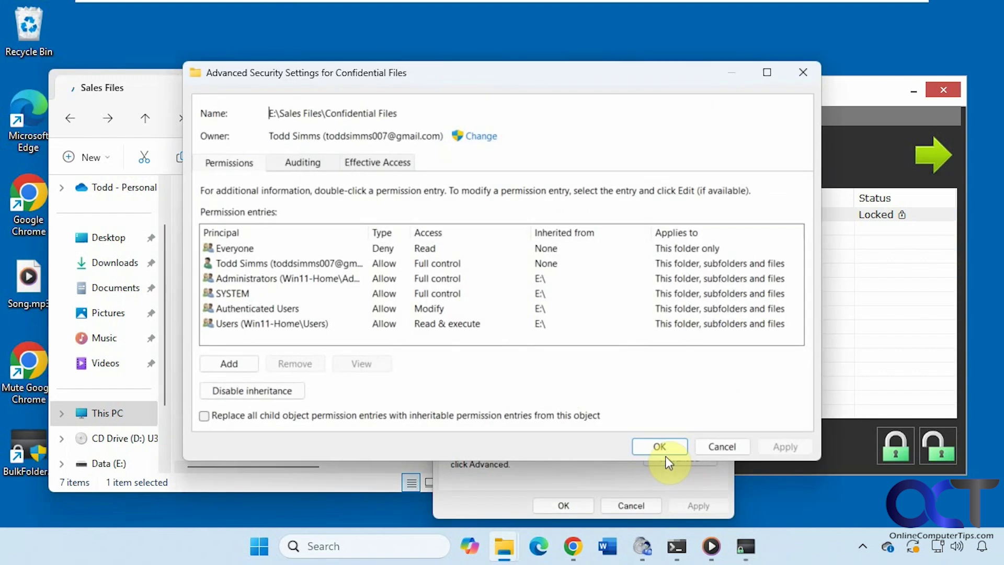
left_click(236, 249)
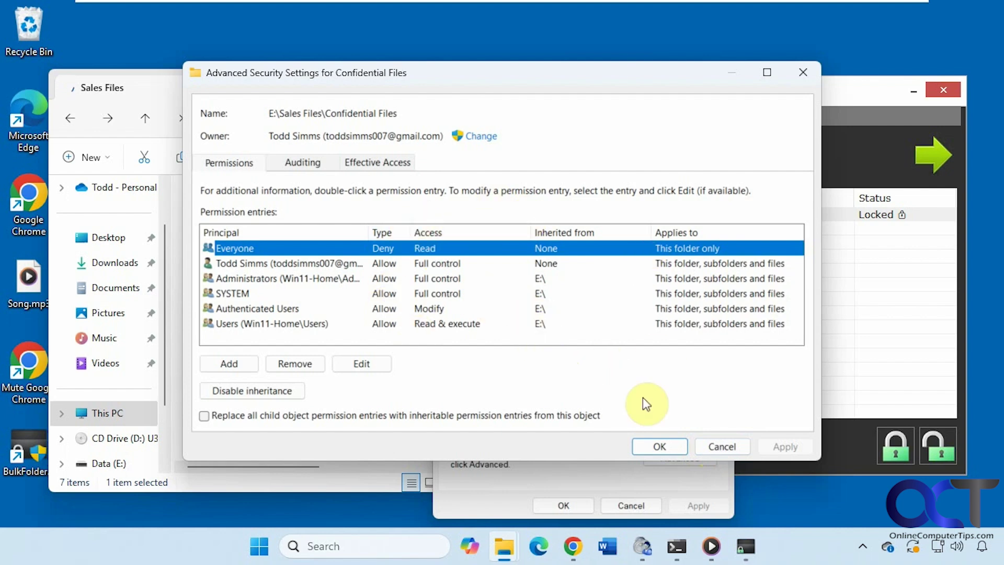
Close the security settings, properties and the denied-permission message
left_click(711, 446)
left_click(635, 506)
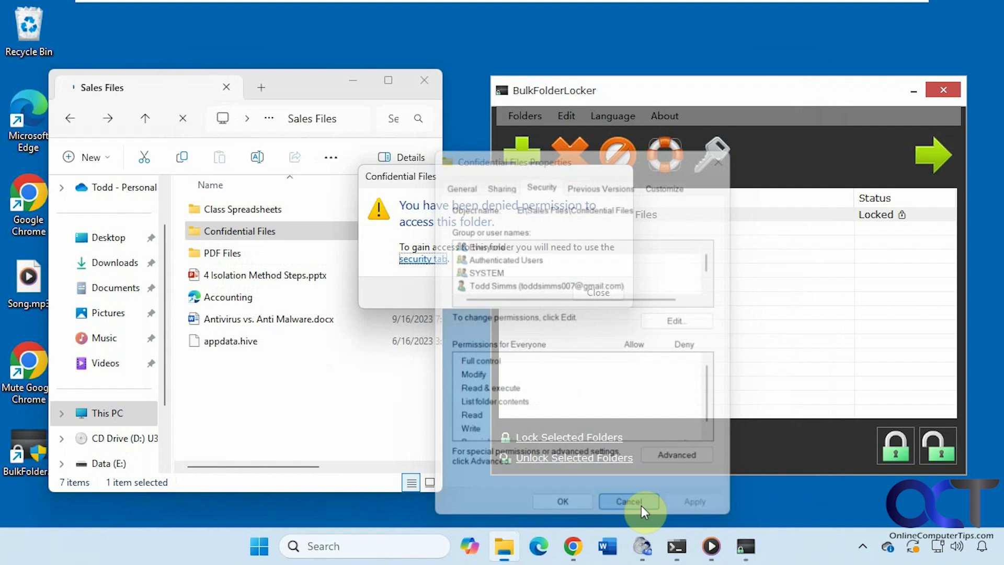
left_click(597, 291)
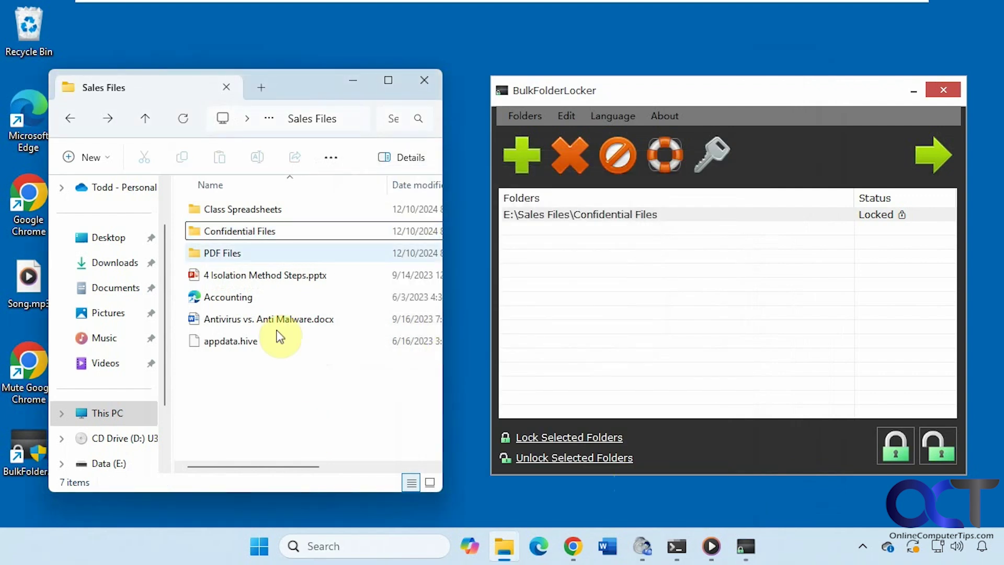
Attempt to delete Confidential Files and see the deletion refused for lacking permission
left_click(240, 231)
key("Delete")
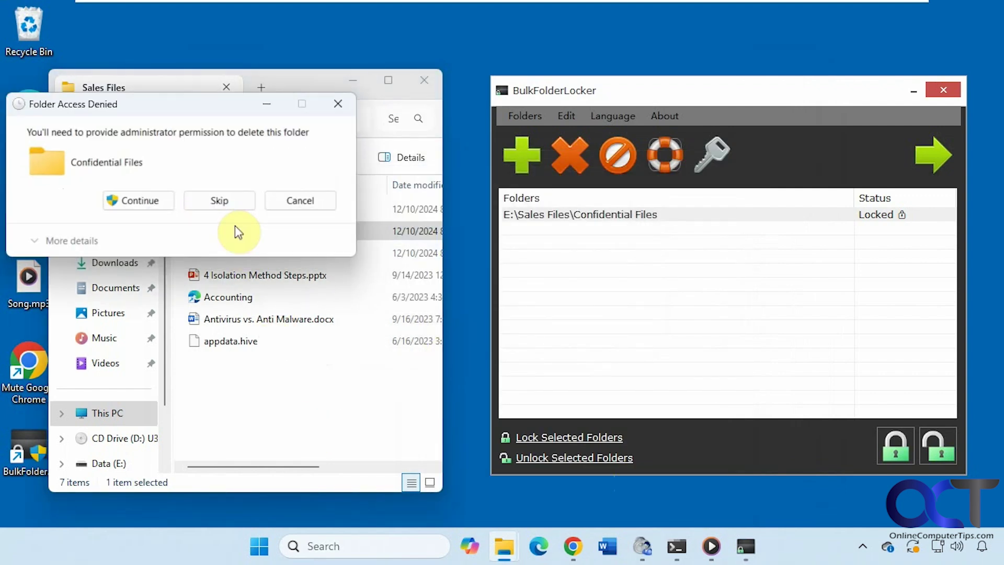
left_click(134, 200)
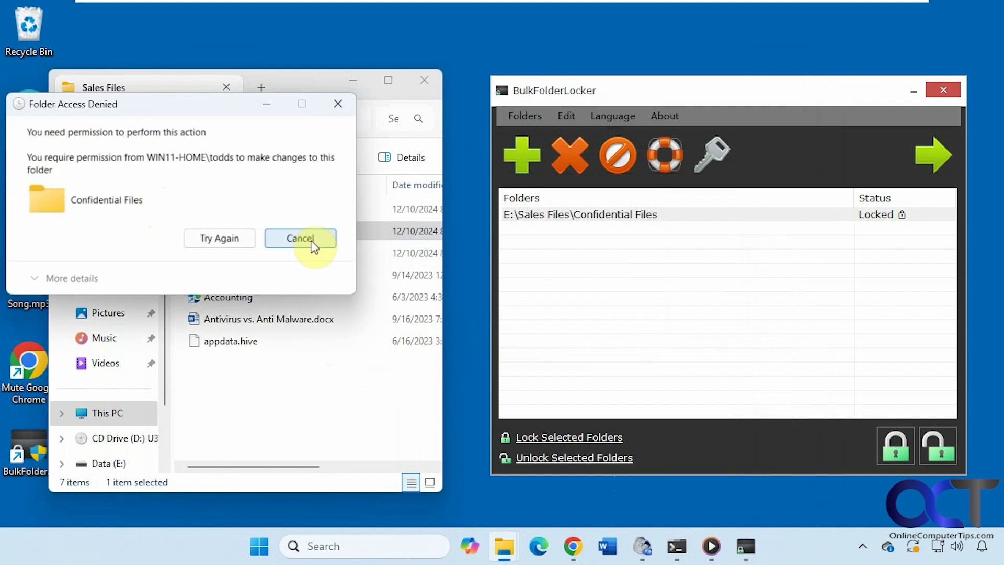
left_click(312, 243)
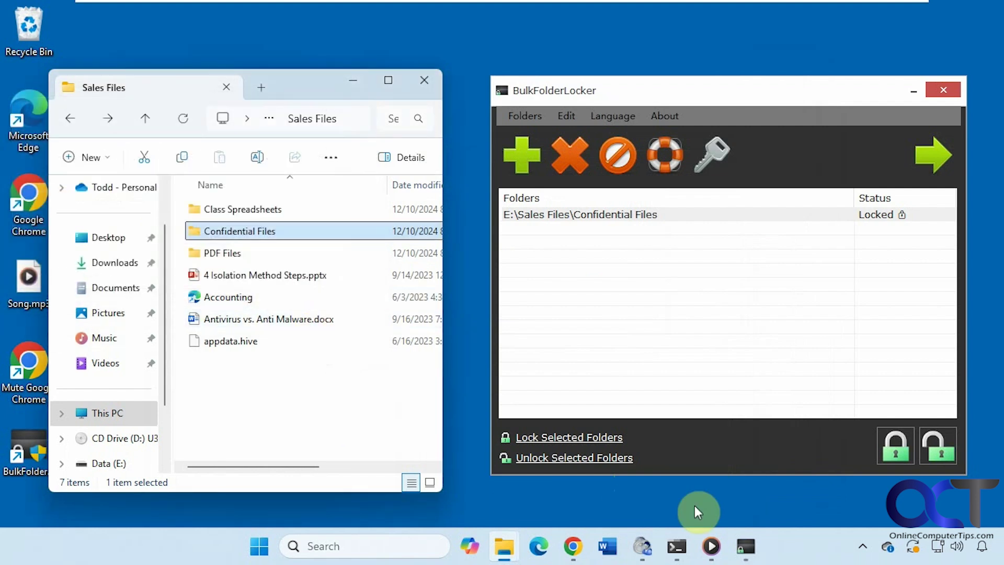
Run dir on Confidential Files in Command Prompt, getting File Not Found, then return to the locker
left_click(677, 546)
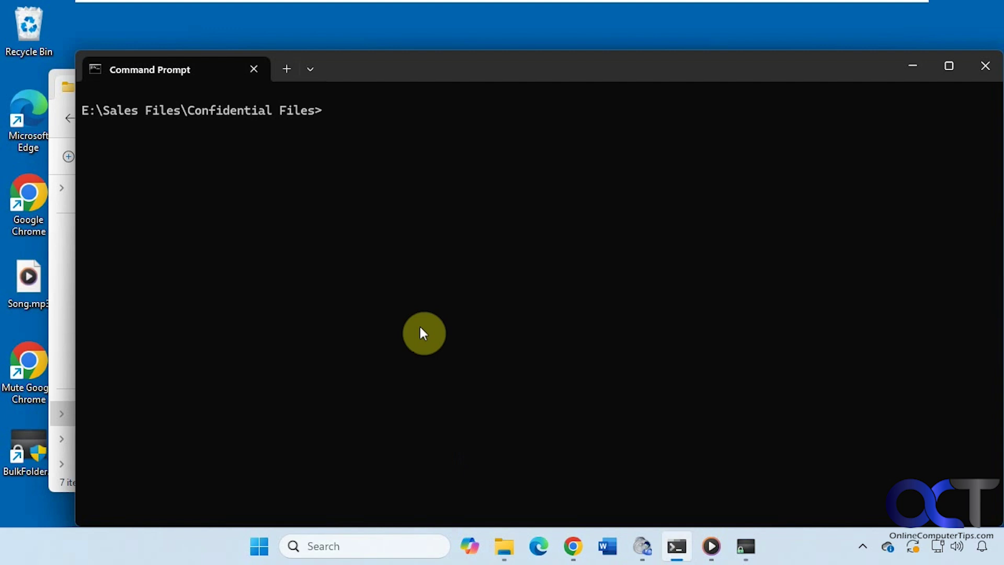
type("dir")
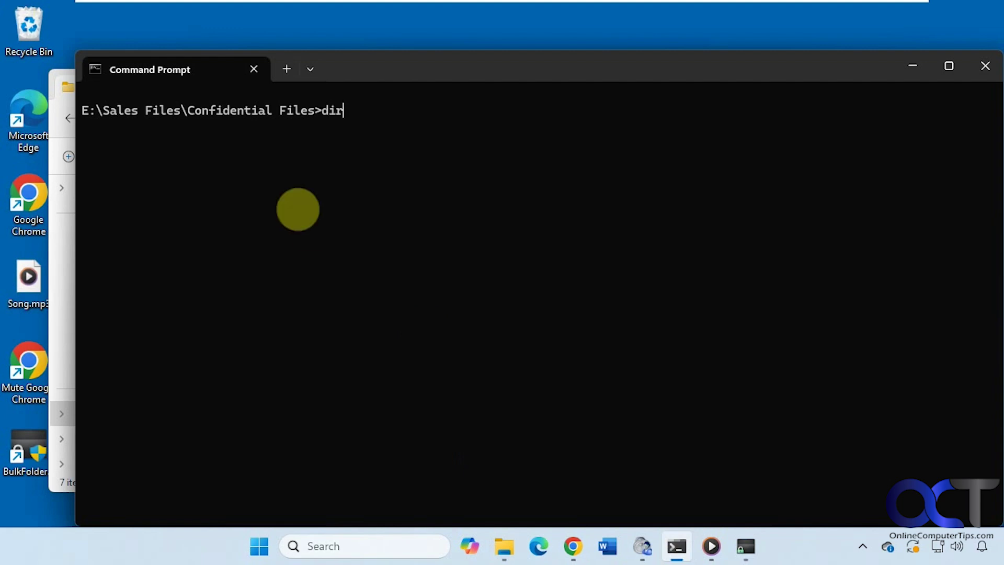
key("Return")
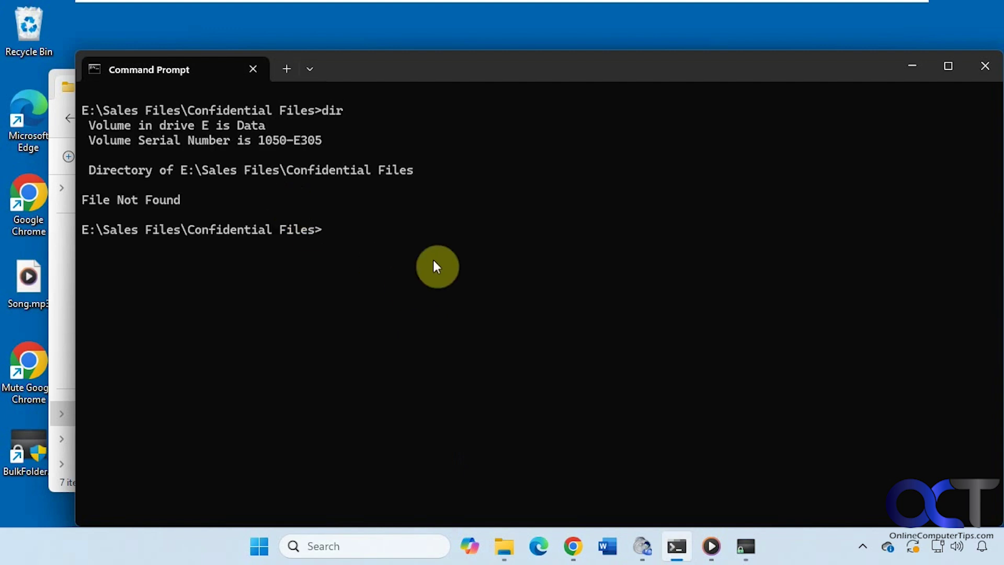
left_click(912, 66)
left_click(575, 215)
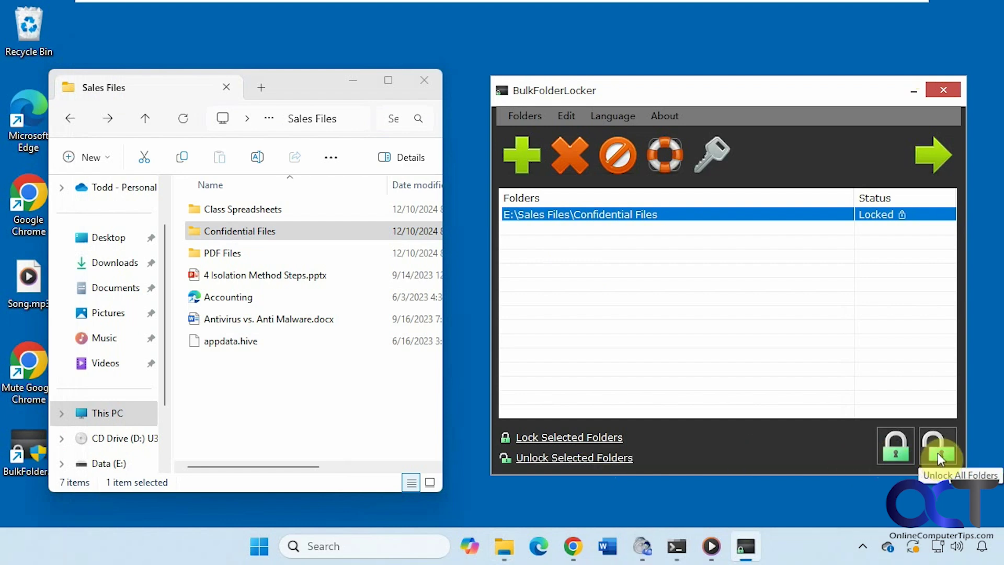
Unlock Confidential Files and confirm it opens again in Explorer
left_click(587, 457)
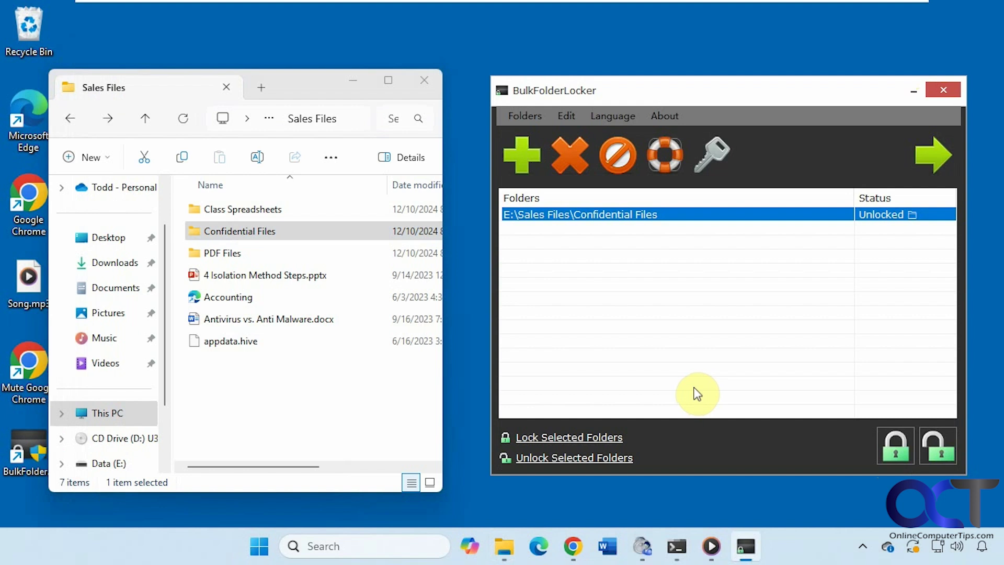
double_click(261, 233)
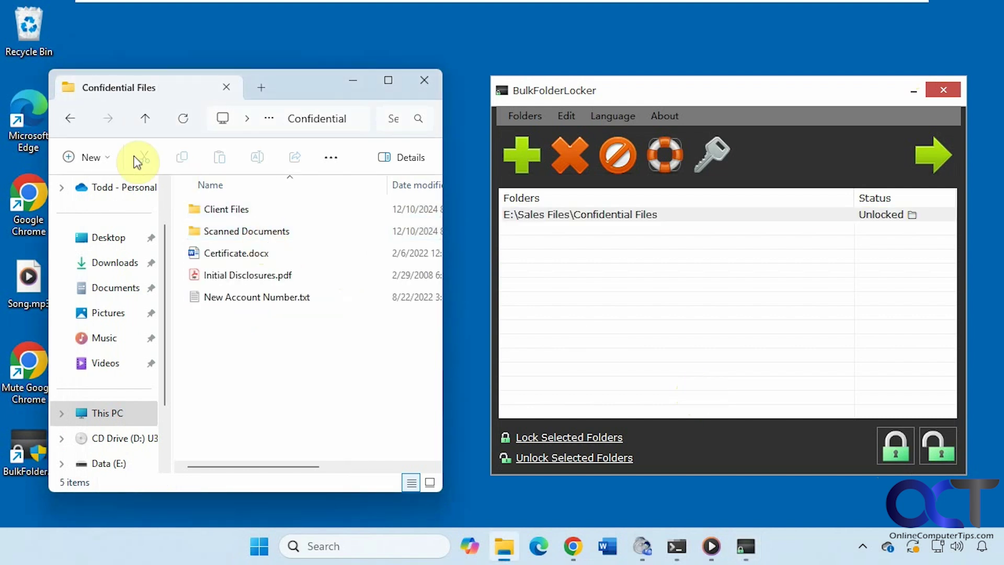
left_click(69, 117)
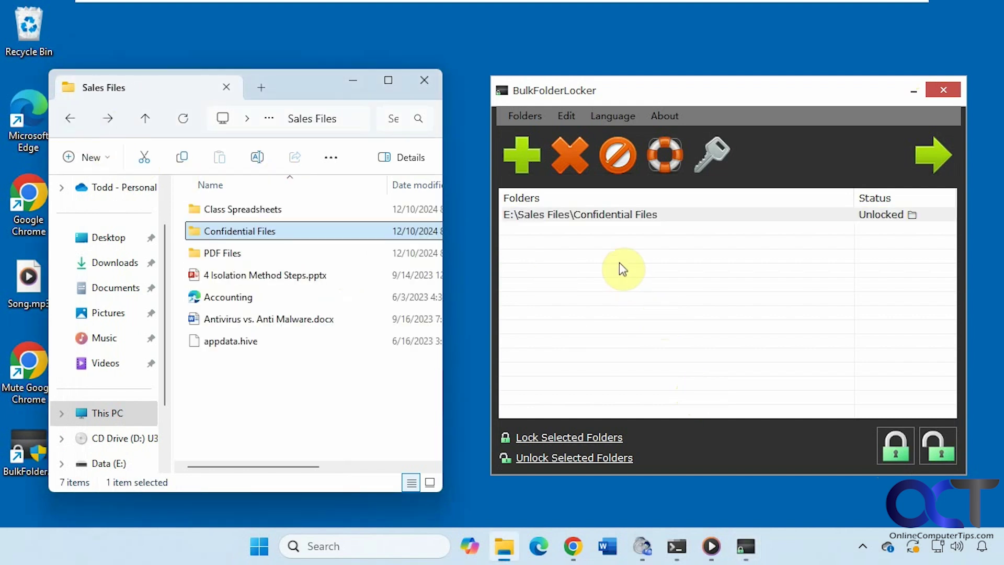
Relock the folder, remove it from the list, and confirm it stays inaccessible
left_click(549, 215)
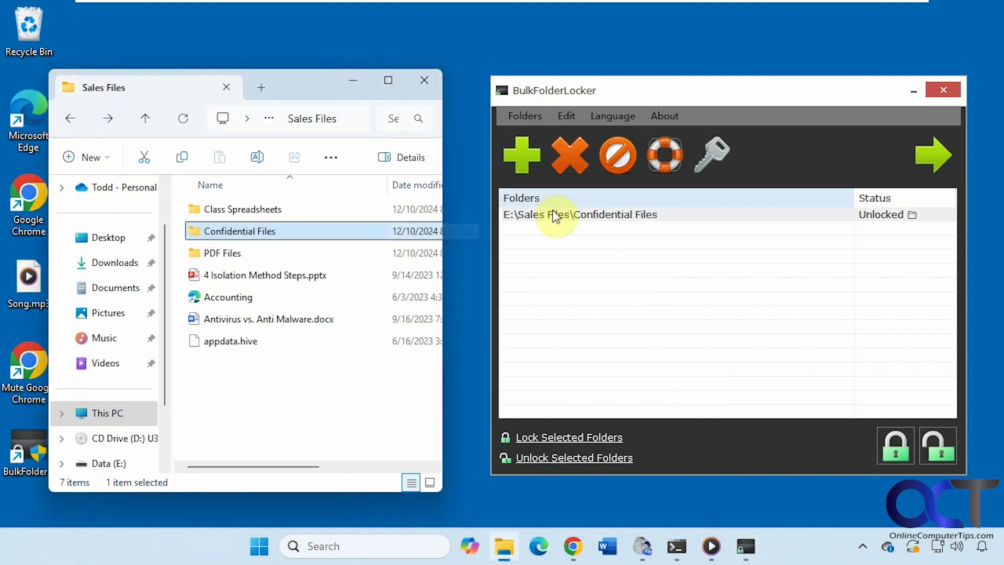
left_click(569, 437)
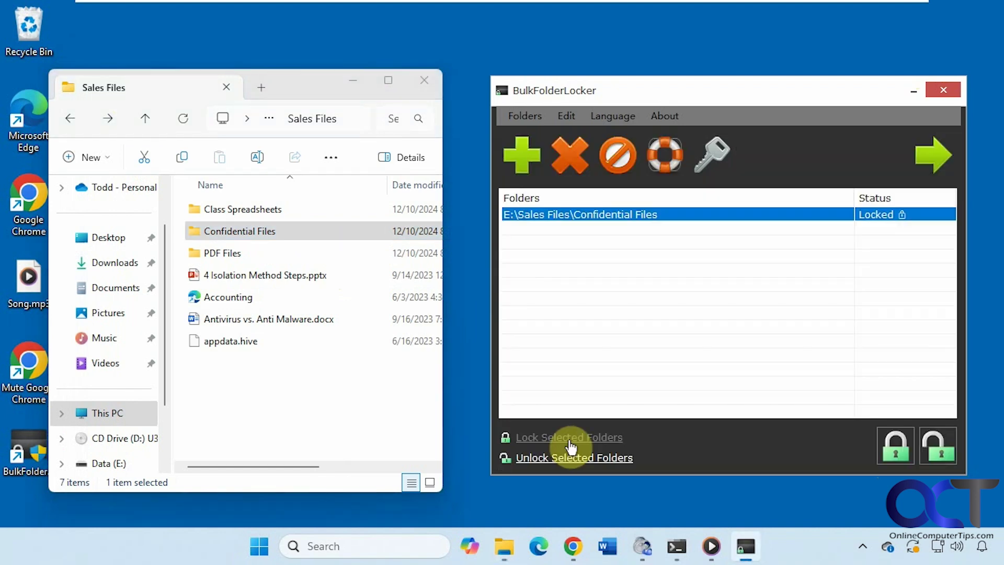
left_click(580, 213)
left_click(570, 156)
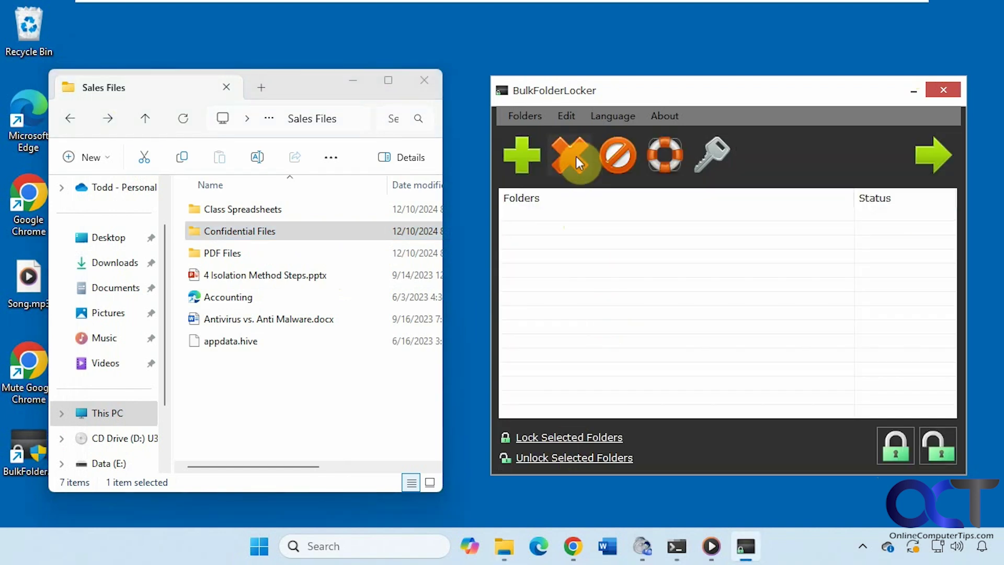
double_click(261, 231)
left_click(591, 292)
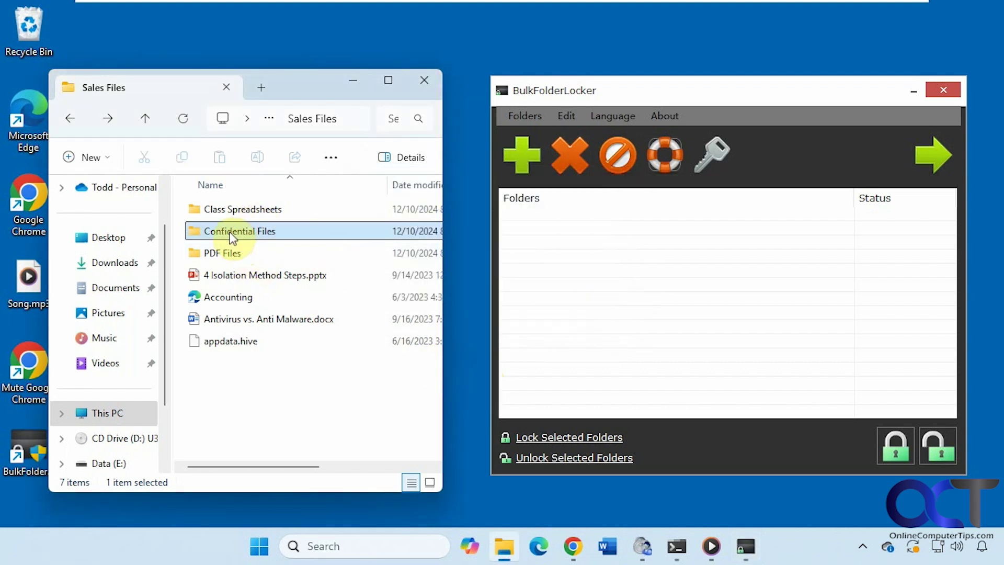
Drag Confidential Files back into the locker list and unlock it
left_click_drag(236, 232, 597, 279)
left_click(594, 278)
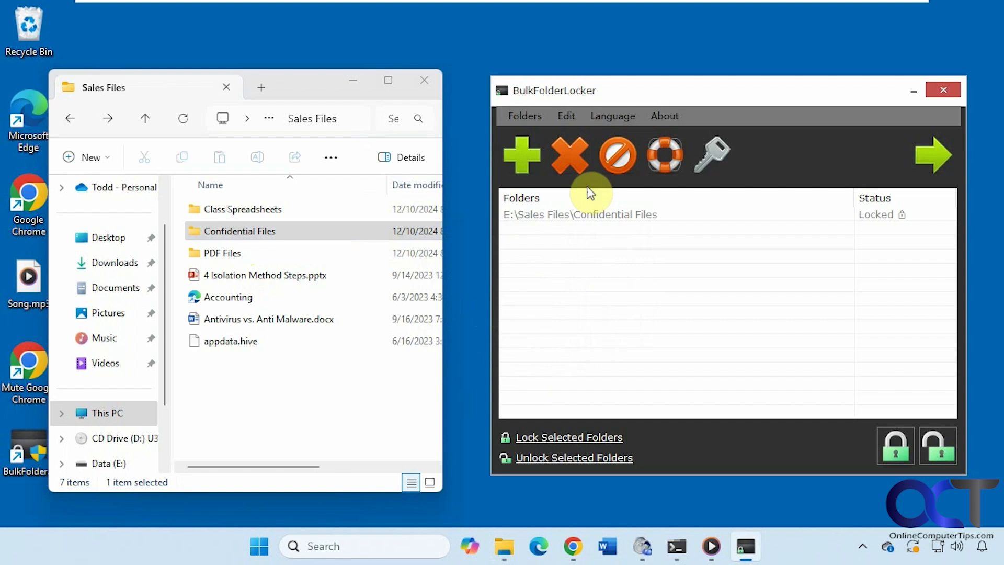
left_click(566, 214)
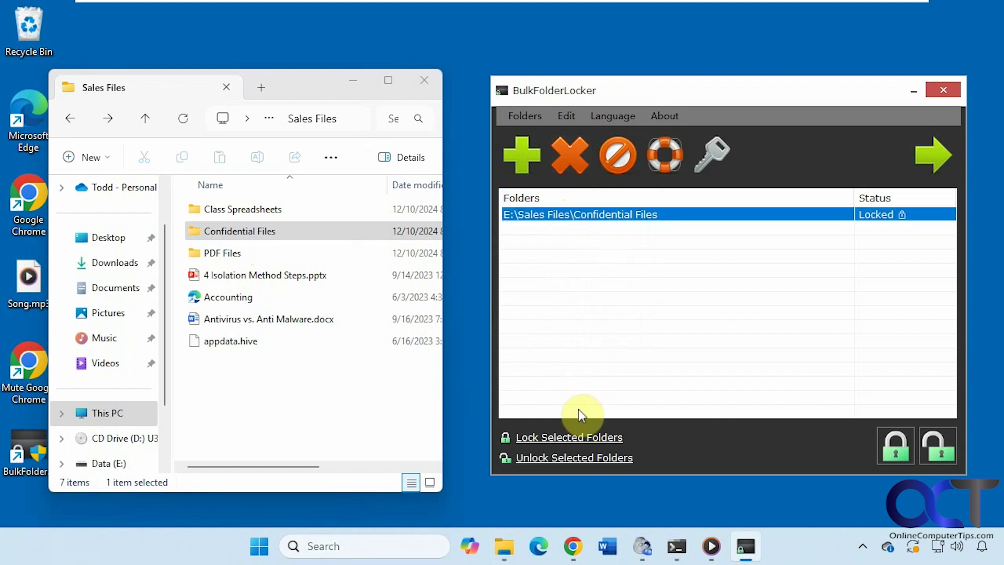
left_click(564, 459)
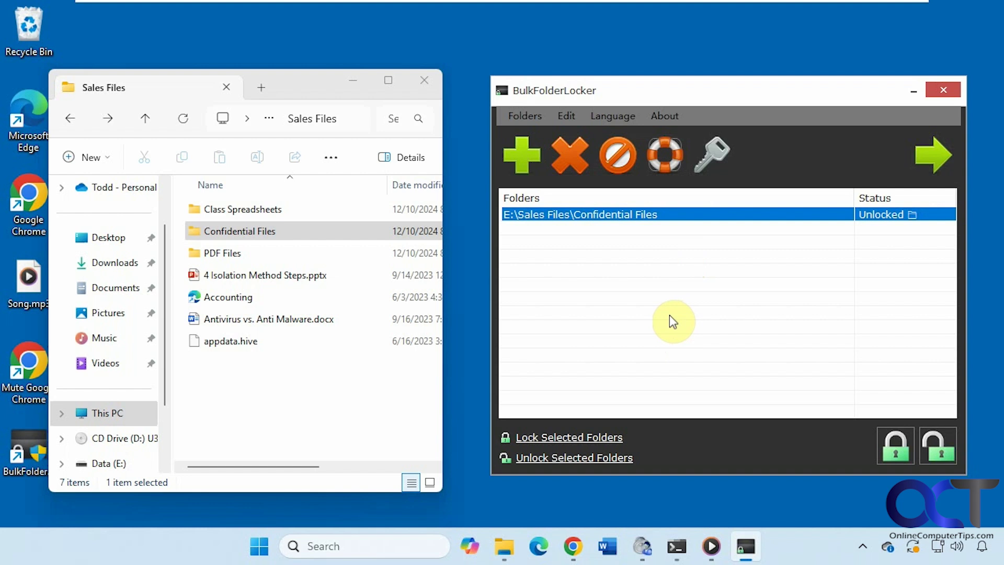
left_click(283, 234)
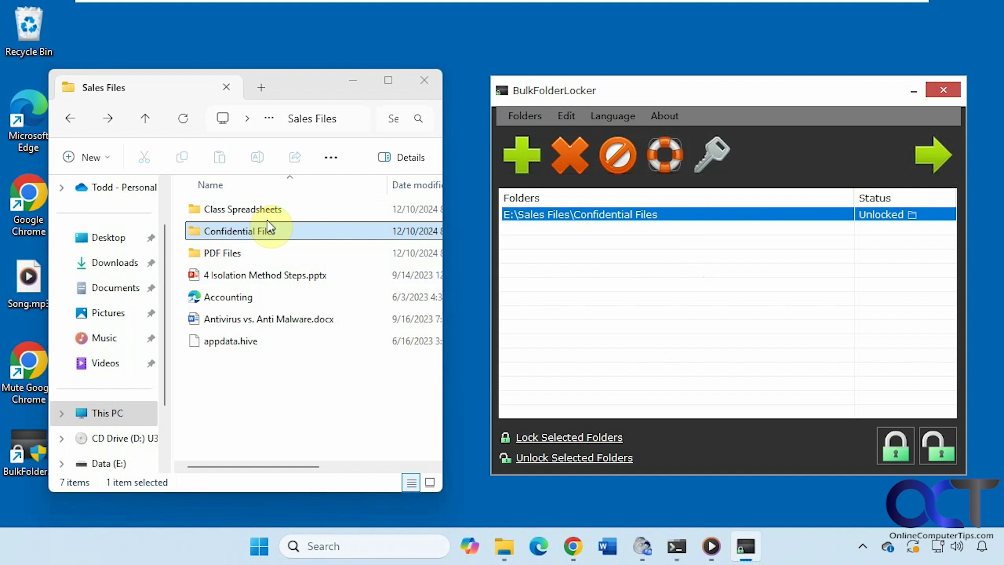
left_click(2, 5)
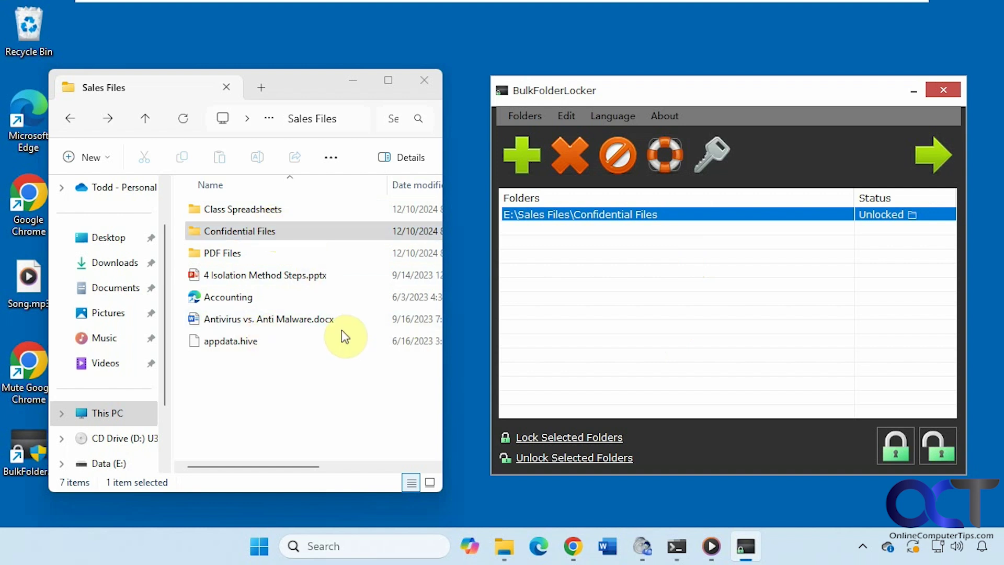